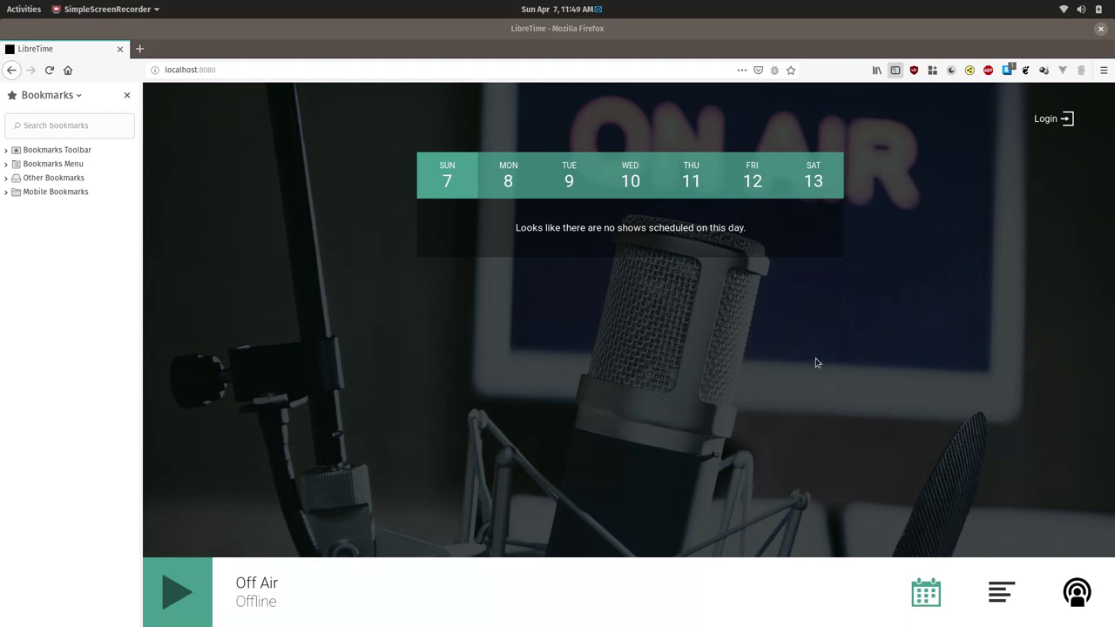
- Hide the bookmarks sidebar and sign in to the LibreTime admin Dashboard
{"action": "left_click", "coordinate": [126, 95]}
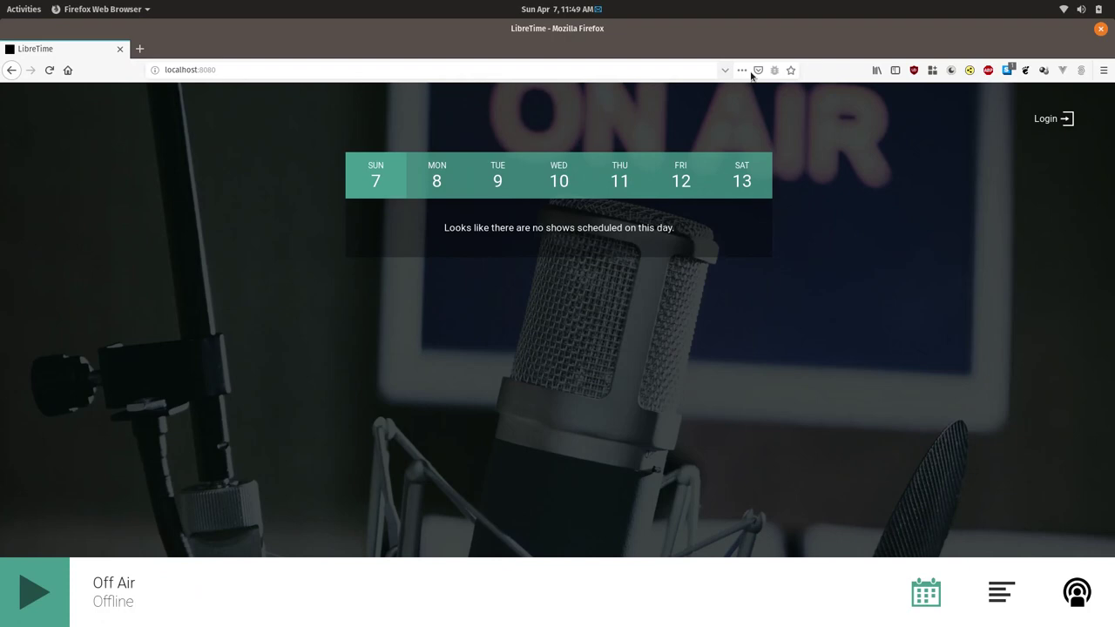
{"action": "left_click", "coordinate": [1047, 118]}
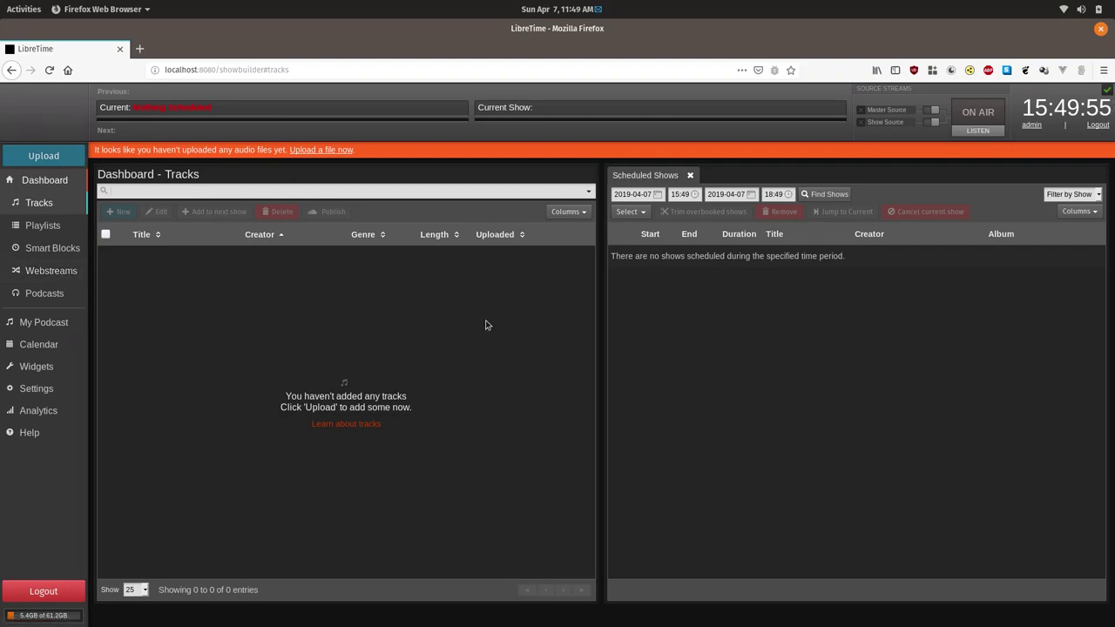
- Load stream.wcrsfm.org:8000 in a new tab and copy the /wcrs_lowbandwidth M3U link
{"action": "key", "text": "ctrl+t"}
{"action": "type", "text": "stream"}
{"action": "key", "text": "Right"}
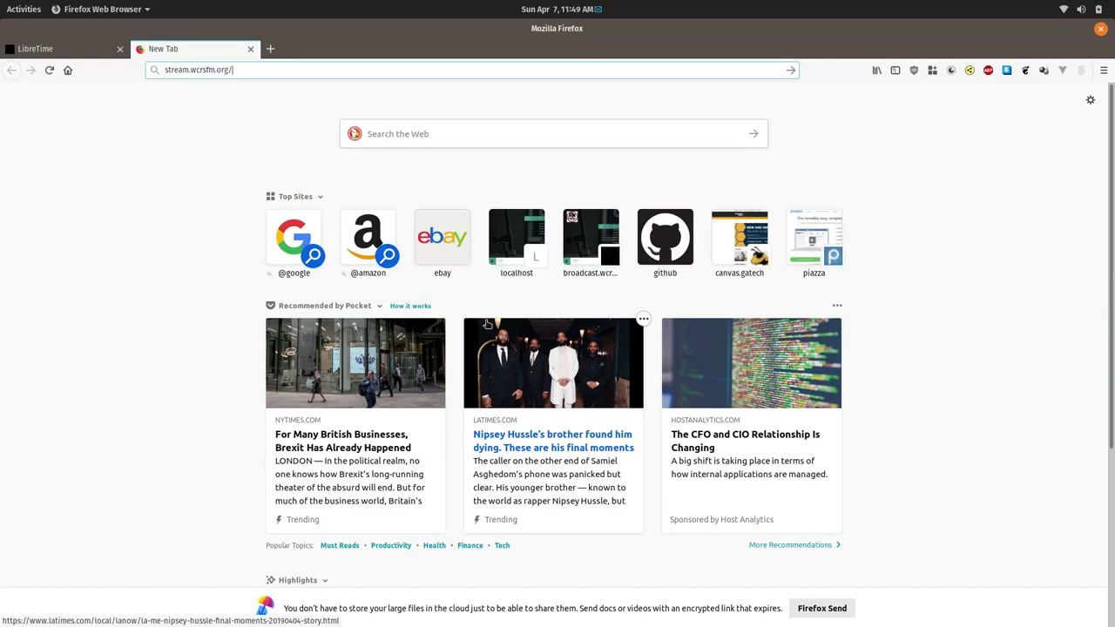
{"action": "key", "text": "BackSpace"}
{"action": "type", "text": ":8000"}
{"action": "key", "text": "Return"}
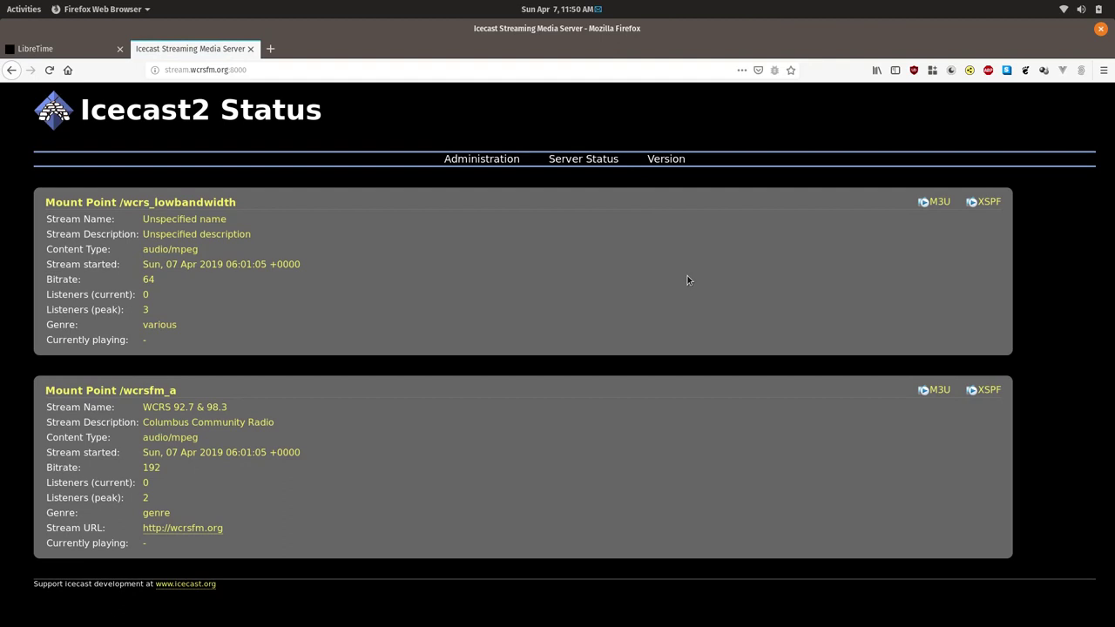
{"action": "right_click", "coordinate": [935, 203]}
{"action": "left_click", "coordinate": [970, 294]}
- Create a new webstream named WCRS Webstream with the pasted low-bandwidth .m3u URL
{"action": "left_click", "coordinate": [61, 50]}
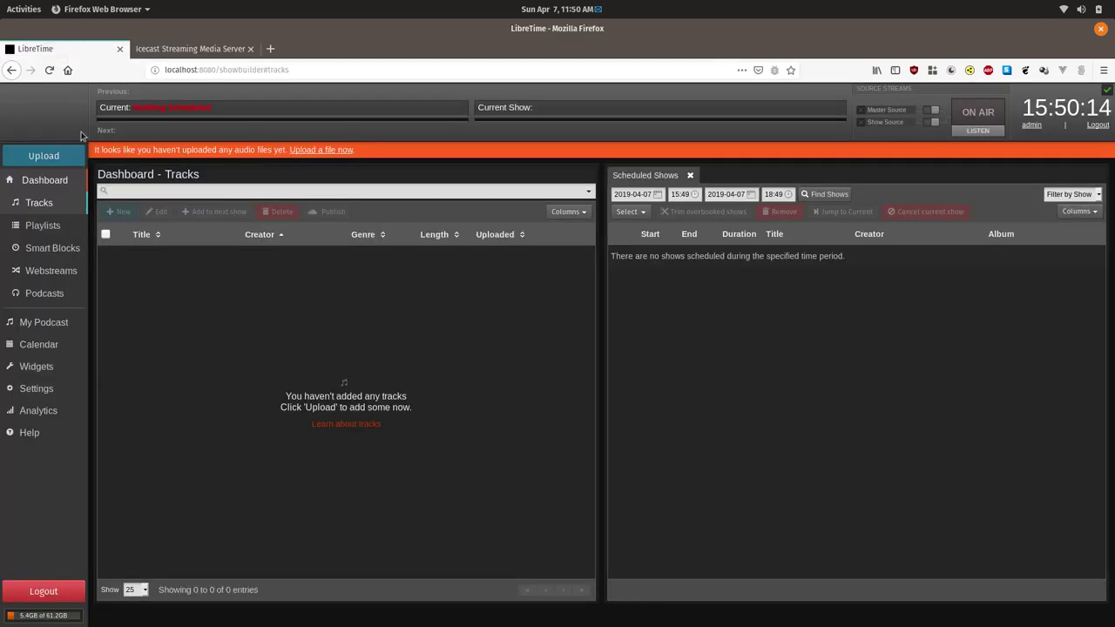
{"action": "left_click", "coordinate": [51, 271]}
{"action": "left_click", "coordinate": [118, 212]}
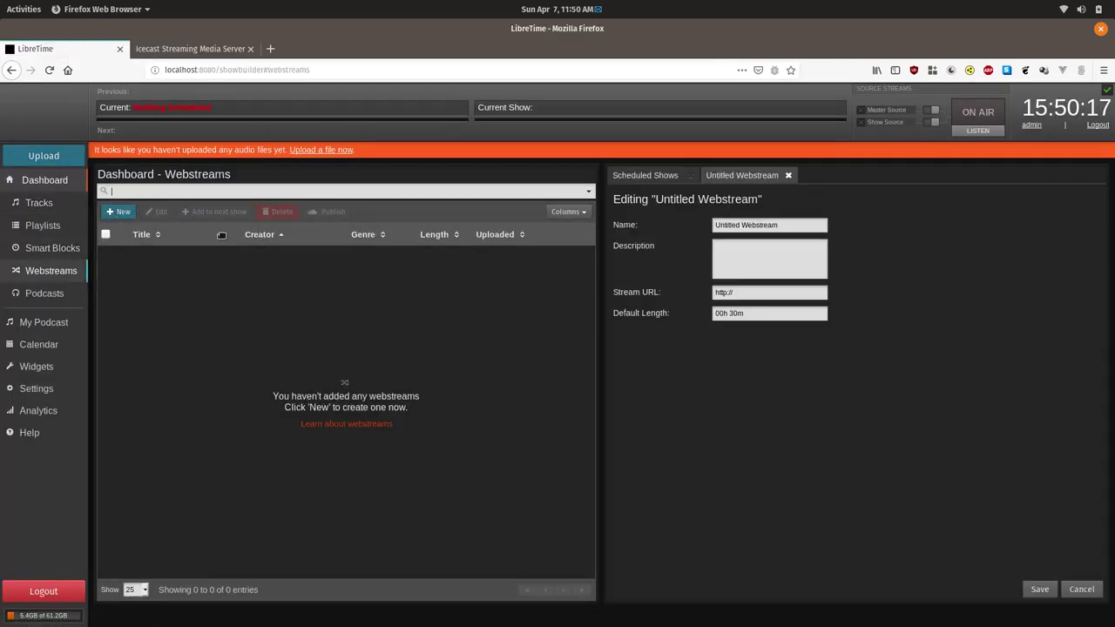
{"action": "left_click", "coordinate": [757, 294]}
{"action": "key", "text": "ctrl+a"}
{"action": "key", "text": "ctrl+v"}
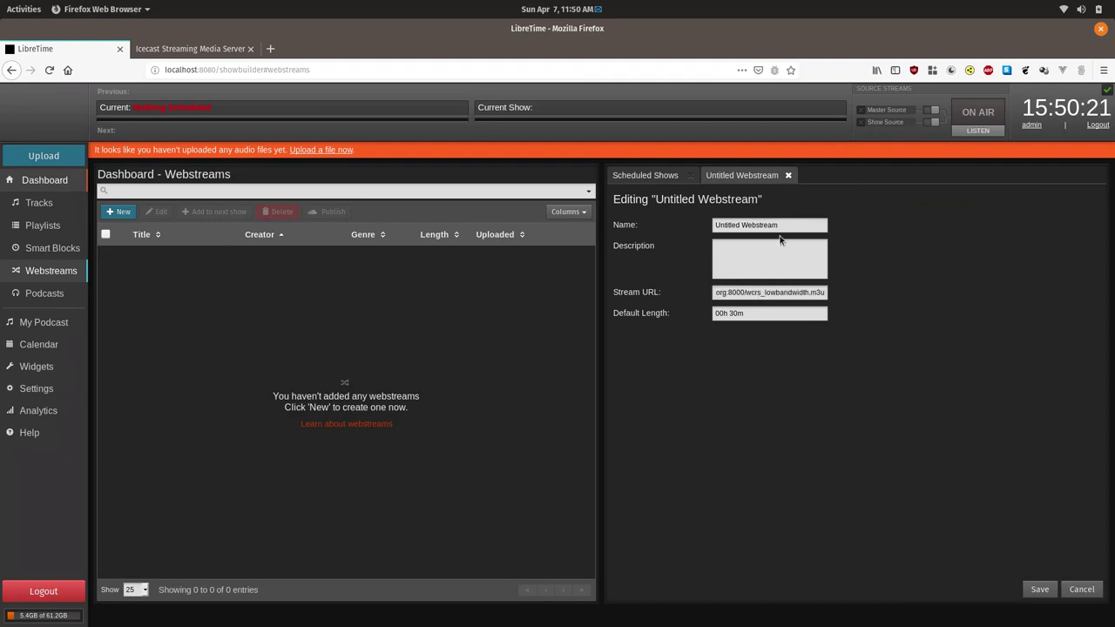
{"action": "double_click", "coordinate": [788, 224]}
{"action": "type", "text": "WCRS"}
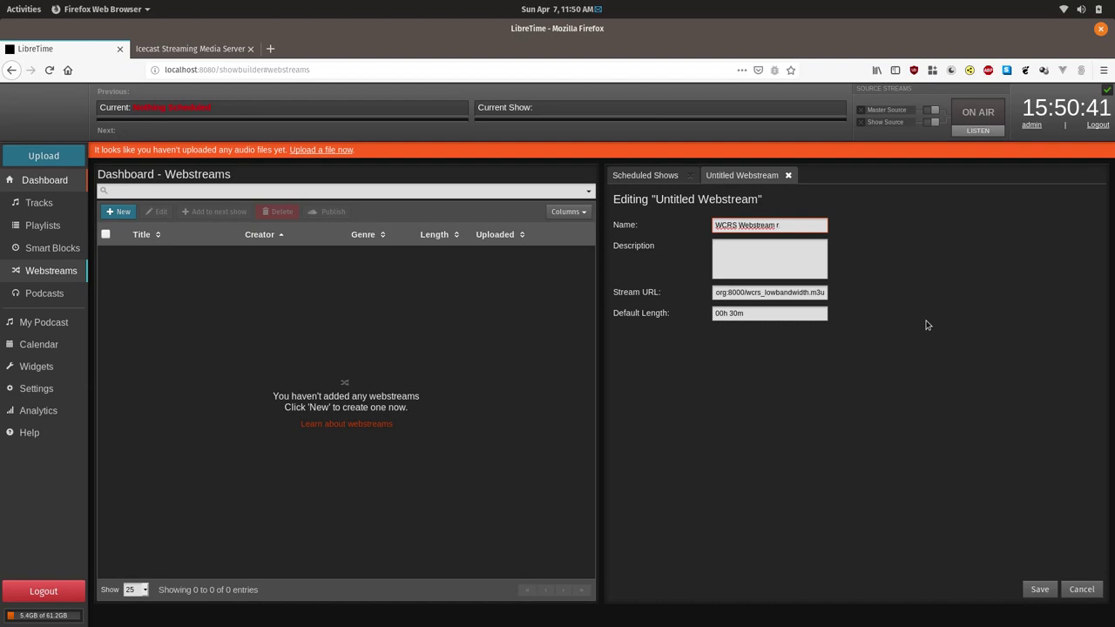
- Set the webstream's default length to 01h 00m
{"action": "left_click", "coordinate": [741, 313]}
{"action": "key", "text": "BackSpace"}
{"action": "key", "text": "BackSpace"}
{"action": "type", "text": "60"}
{"action": "key", "text": "BackSpace"}
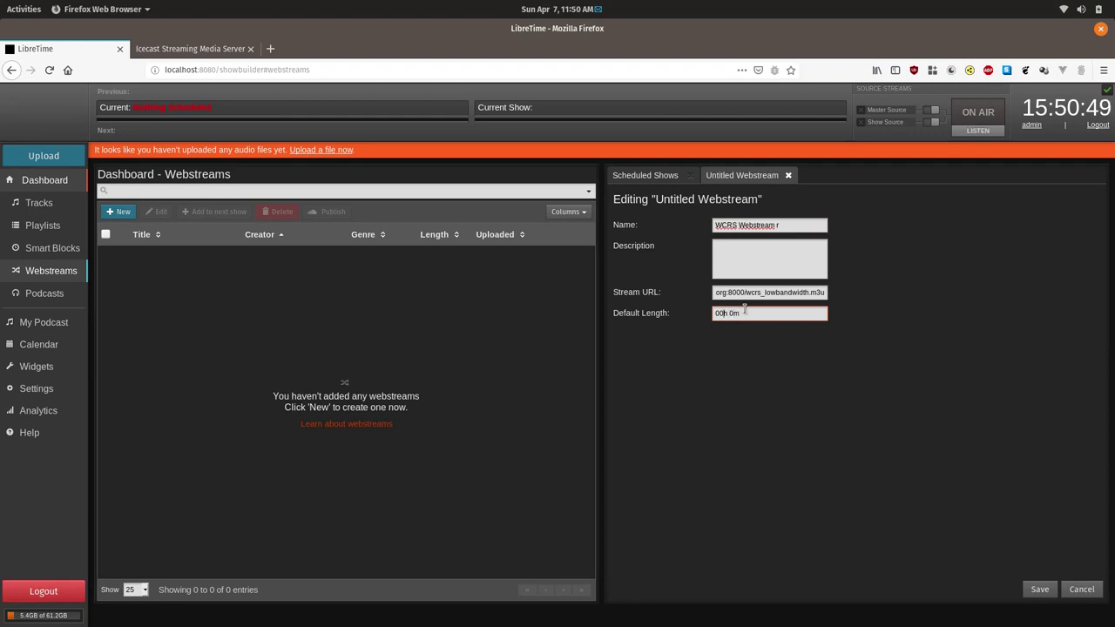
{"action": "key", "text": "Left"}
{"action": "key", "text": "Left"}
{"action": "key", "text": "BackSpace"}
{"action": "type", "text": "1"}
- Add the description 'A demo stream', trim the name's trailing space, and save the webstream
{"action": "left_click", "coordinate": [744, 257]}
{"action": "type", "text": "A demo"}
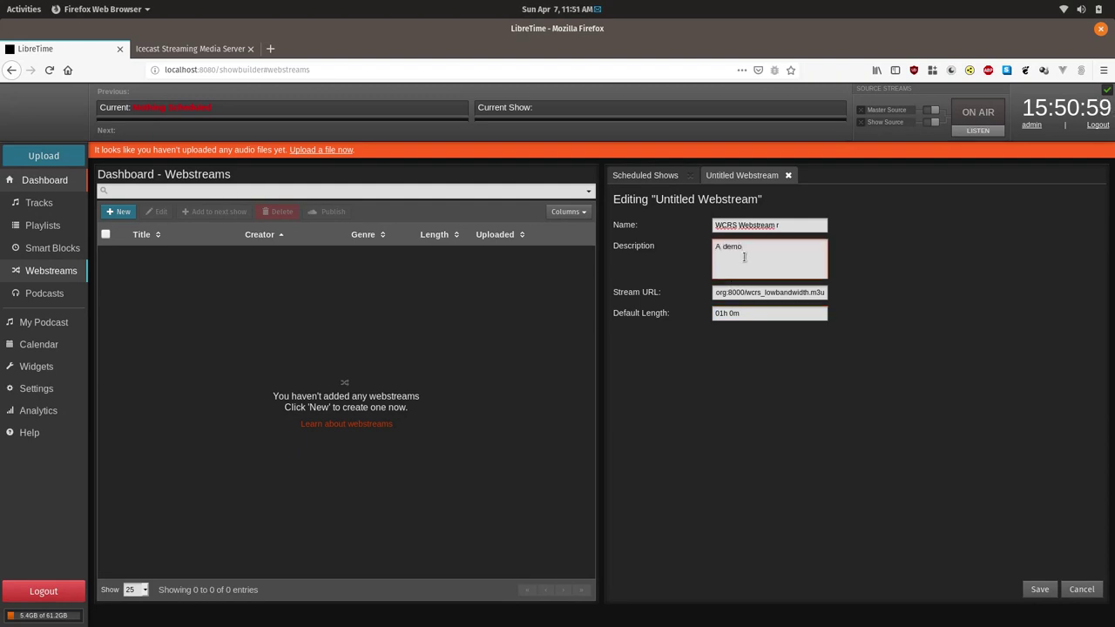
{"action": "type", "text": " stream"}
{"action": "left_click", "coordinate": [784, 227]}
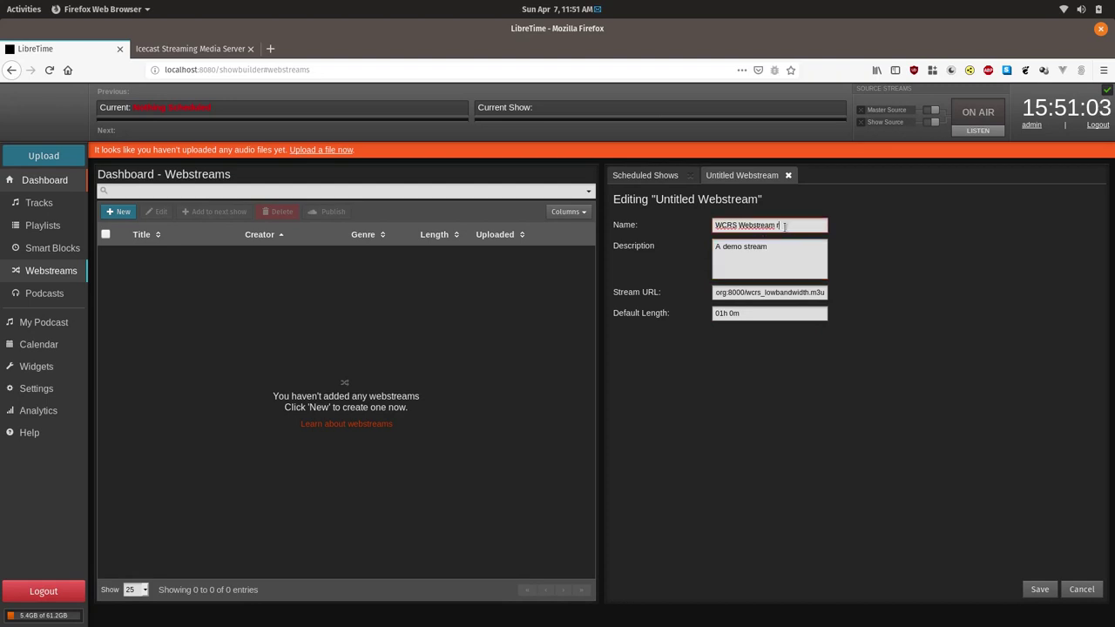
{"action": "key", "text": "BackSpace"}
{"action": "left_click", "coordinate": [1049, 588]}
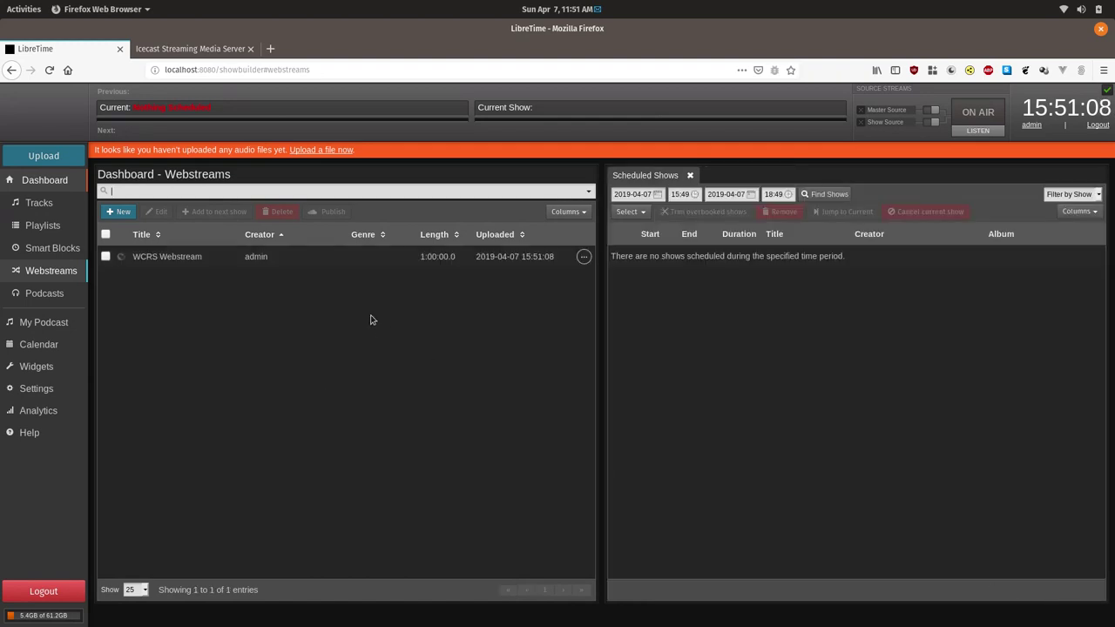
{"action": "left_click", "coordinate": [364, 266]}
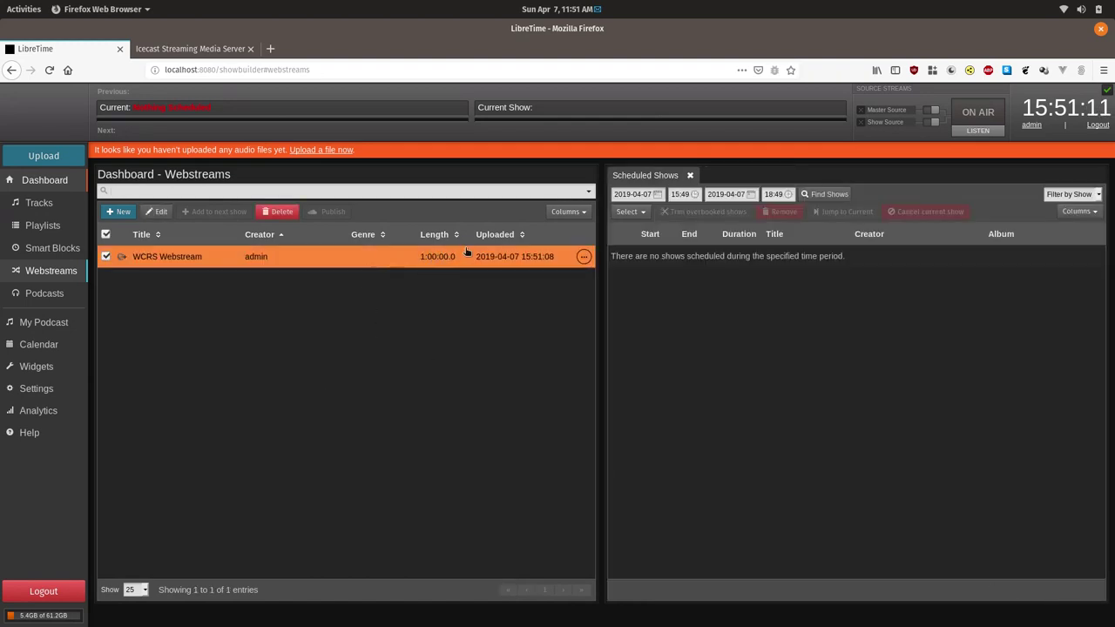
{"action": "left_click", "coordinate": [583, 258]}
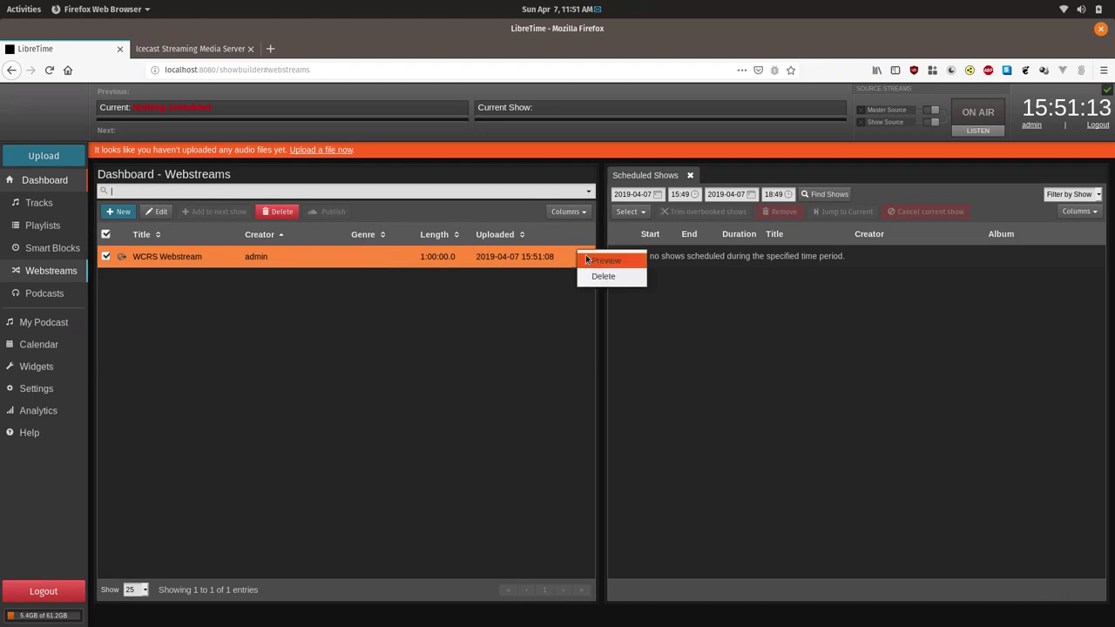
{"action": "right_click", "coordinate": [539, 265]}
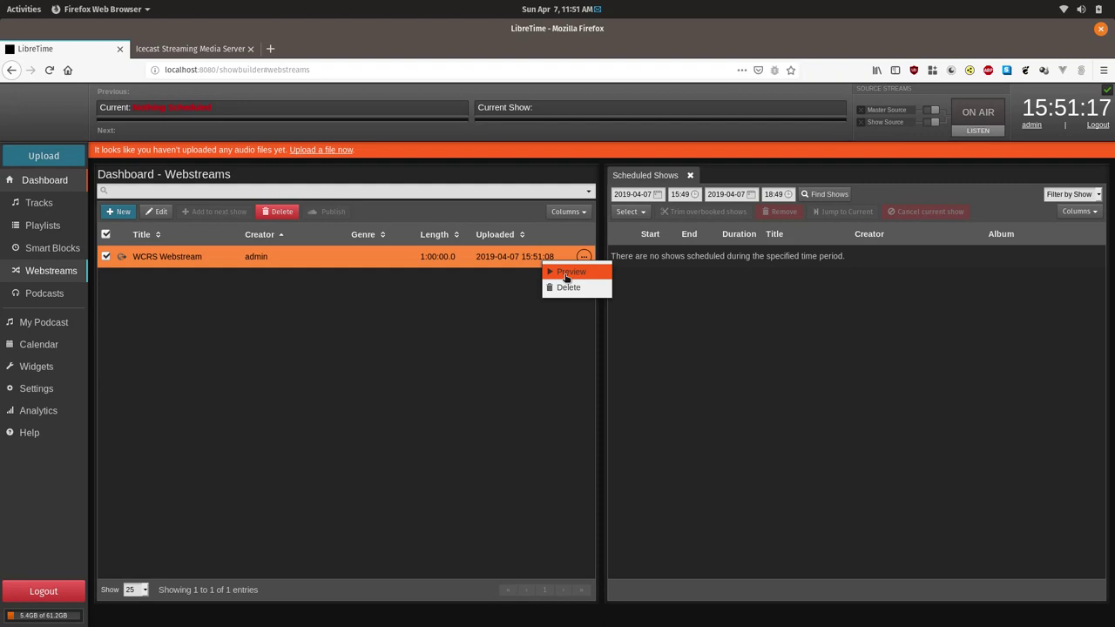
{"action": "left_click", "coordinate": [567, 275]}
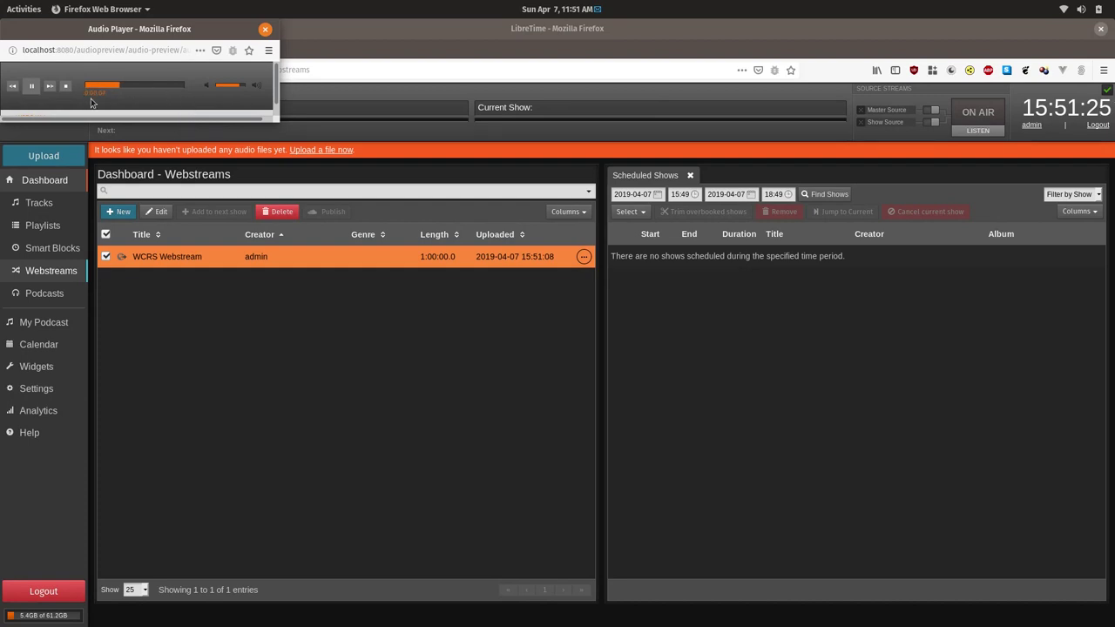
{"action": "left_click", "coordinate": [30, 87]}
{"action": "left_click", "coordinate": [266, 29]}
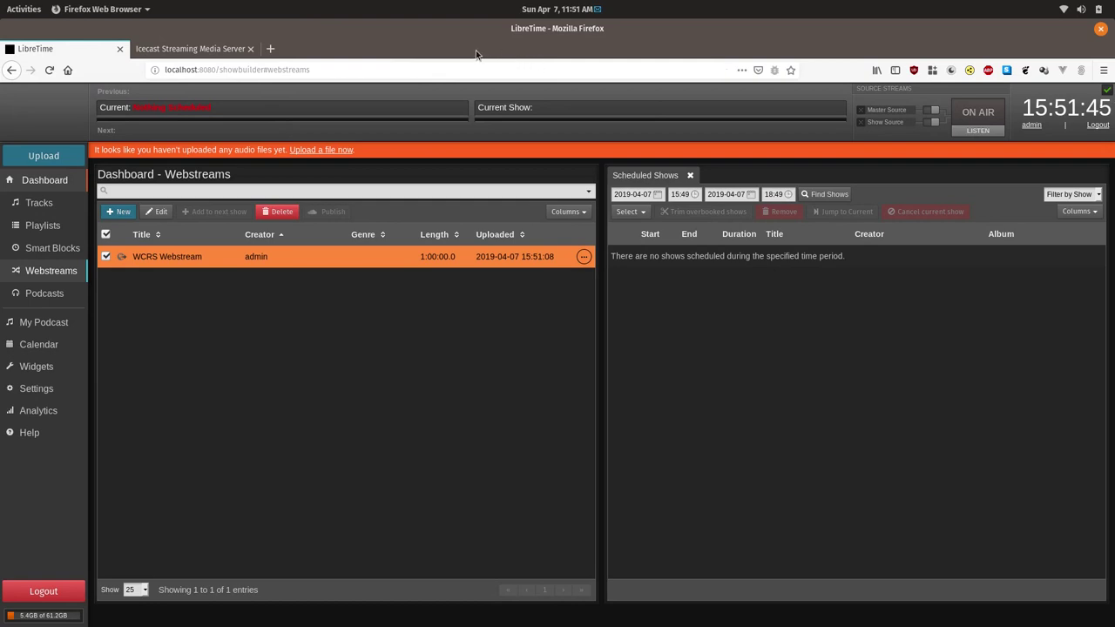
- Start a new show on the Calendar dated 2019-04-08
{"action": "left_click", "coordinate": [54, 347]}
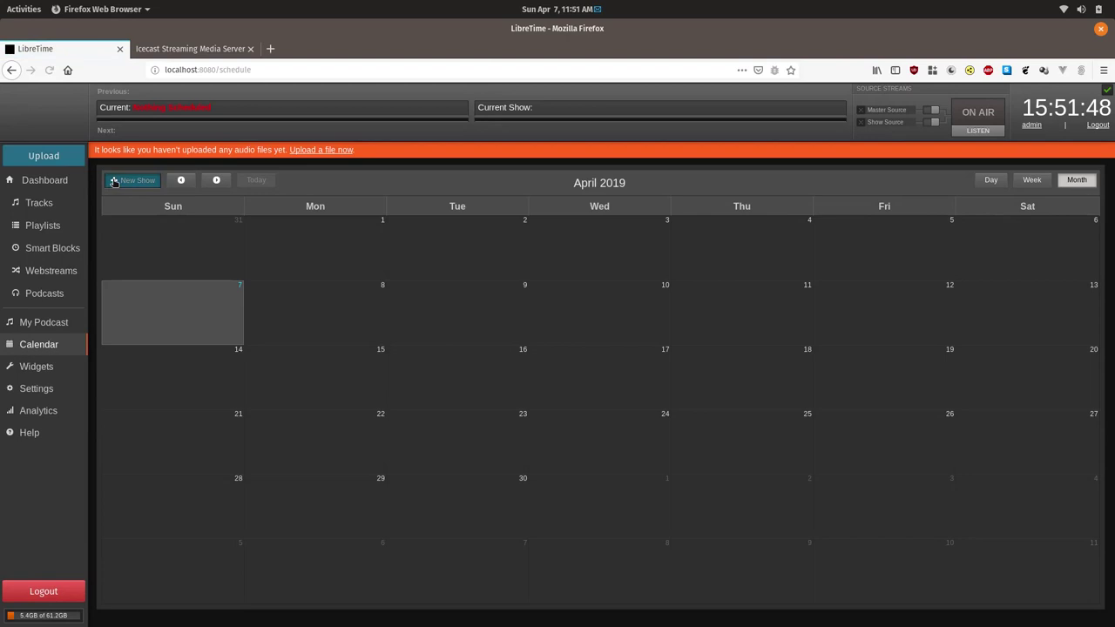
{"action": "left_click", "coordinate": [130, 180]}
{"action": "left_click", "coordinate": [173, 419]}
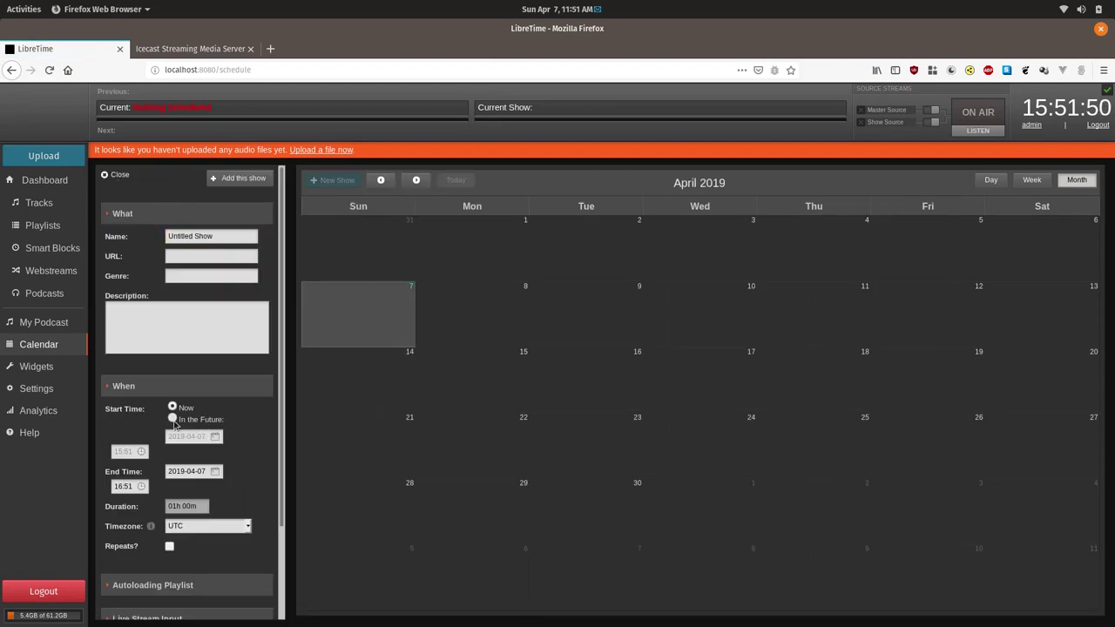
{"action": "left_click", "coordinate": [197, 438]}
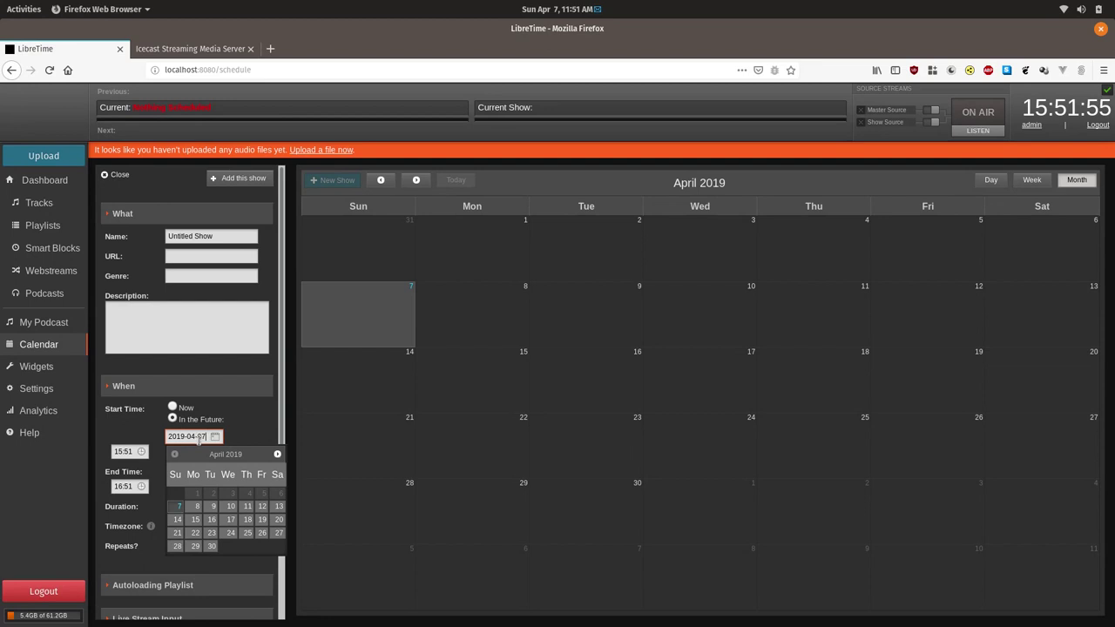
{"action": "left_click", "coordinate": [198, 507]}
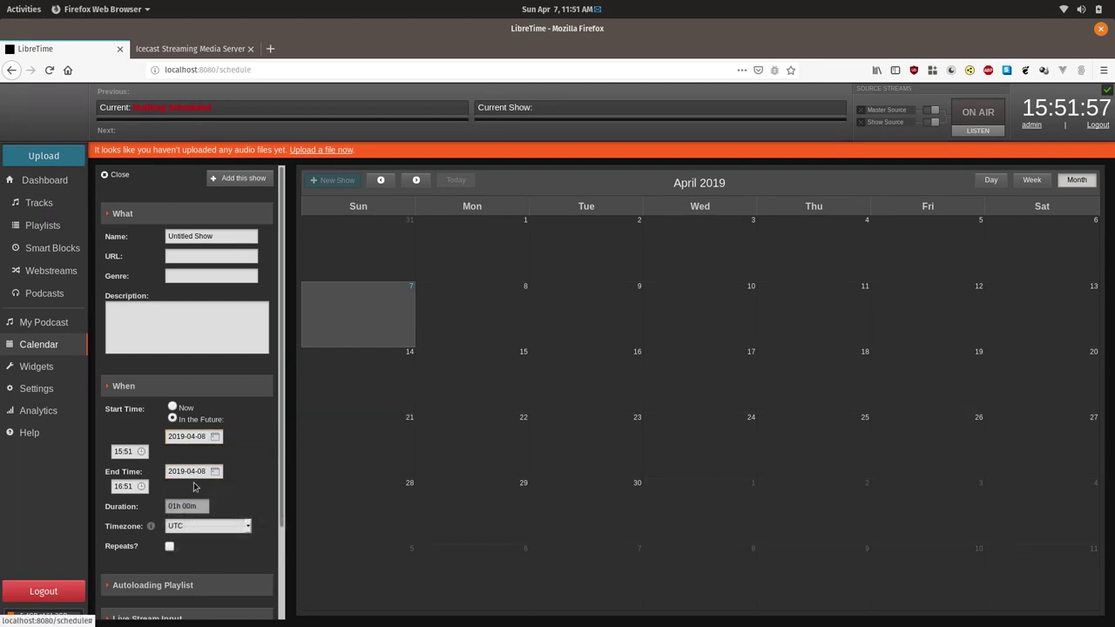
{"action": "left_click", "coordinate": [137, 451]}
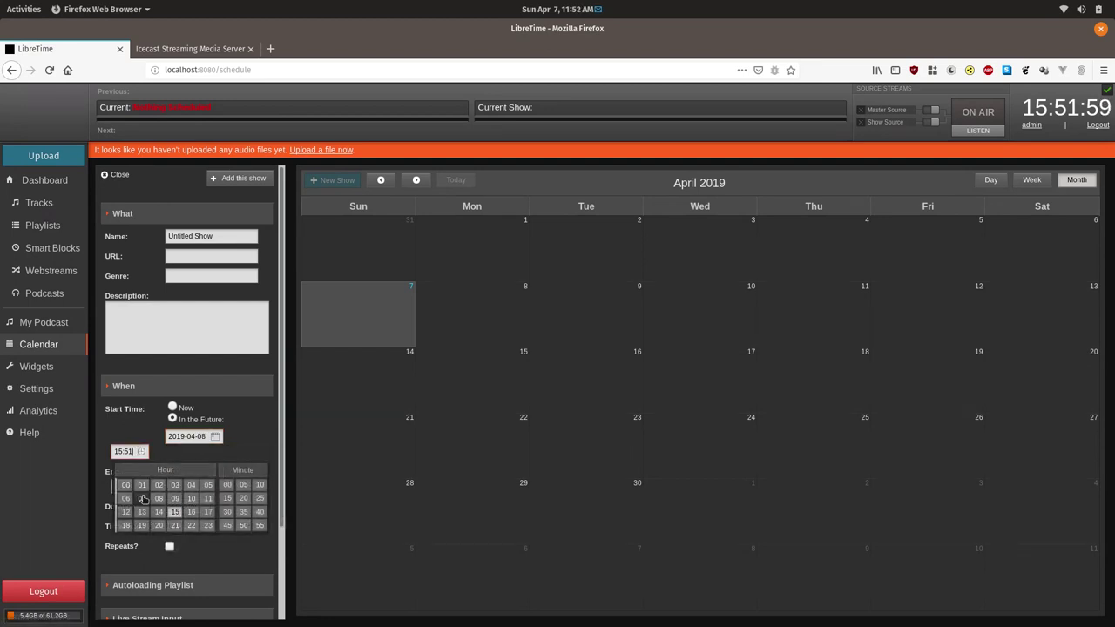
- Set the show's start time to 07:00 and end time to 08:00
{"action": "left_click", "coordinate": [141, 498]}
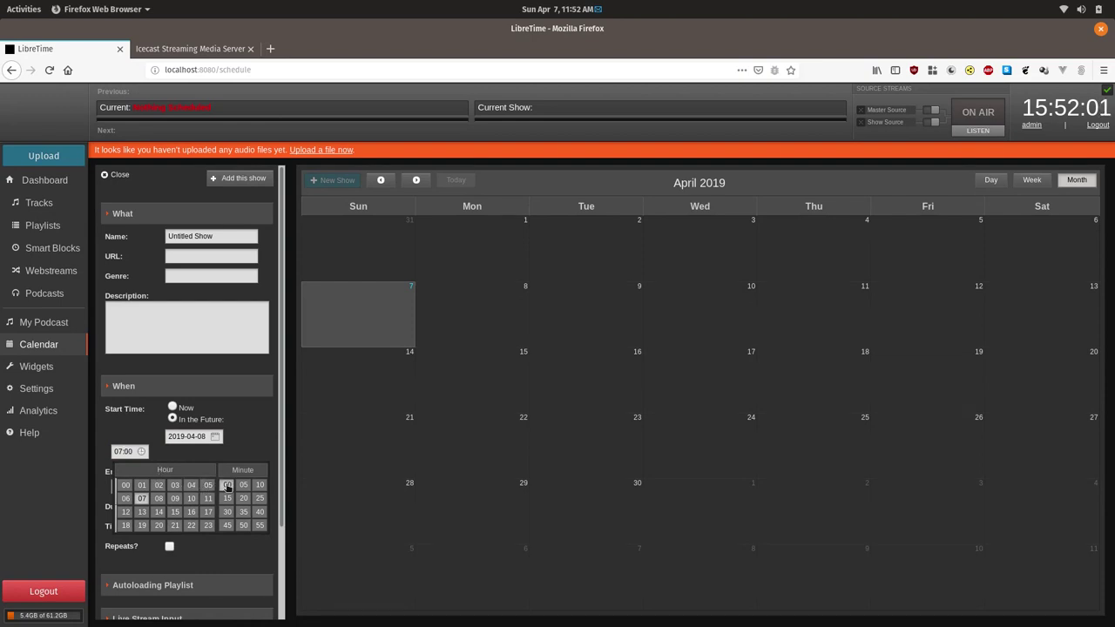
{"action": "left_click", "coordinate": [227, 486]}
{"action": "left_click", "coordinate": [138, 487]}
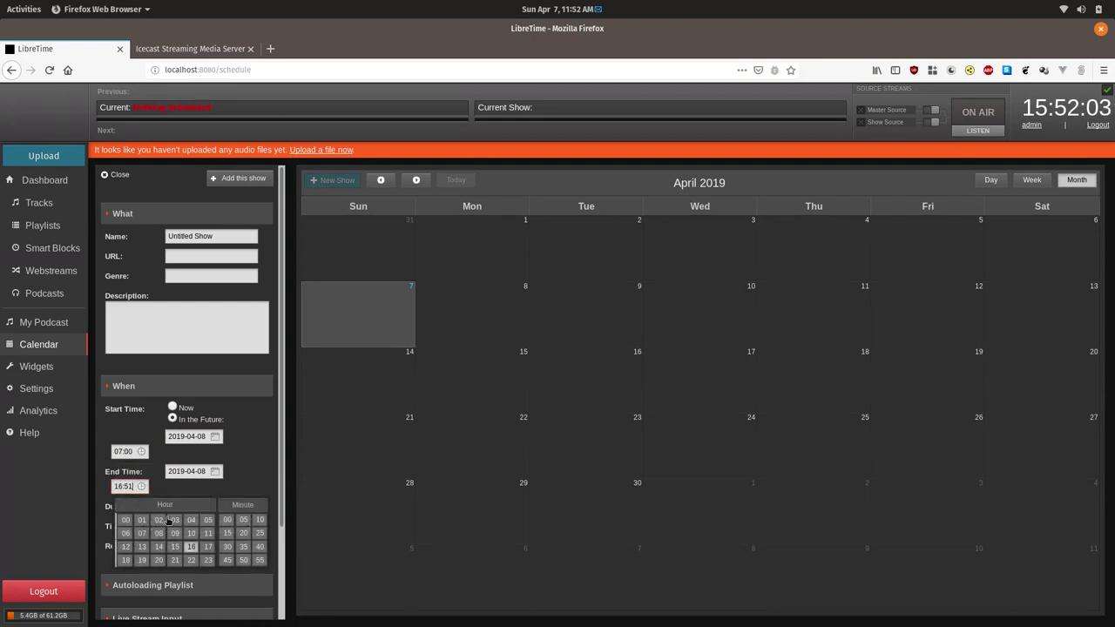
{"action": "left_click", "coordinate": [156, 533]}
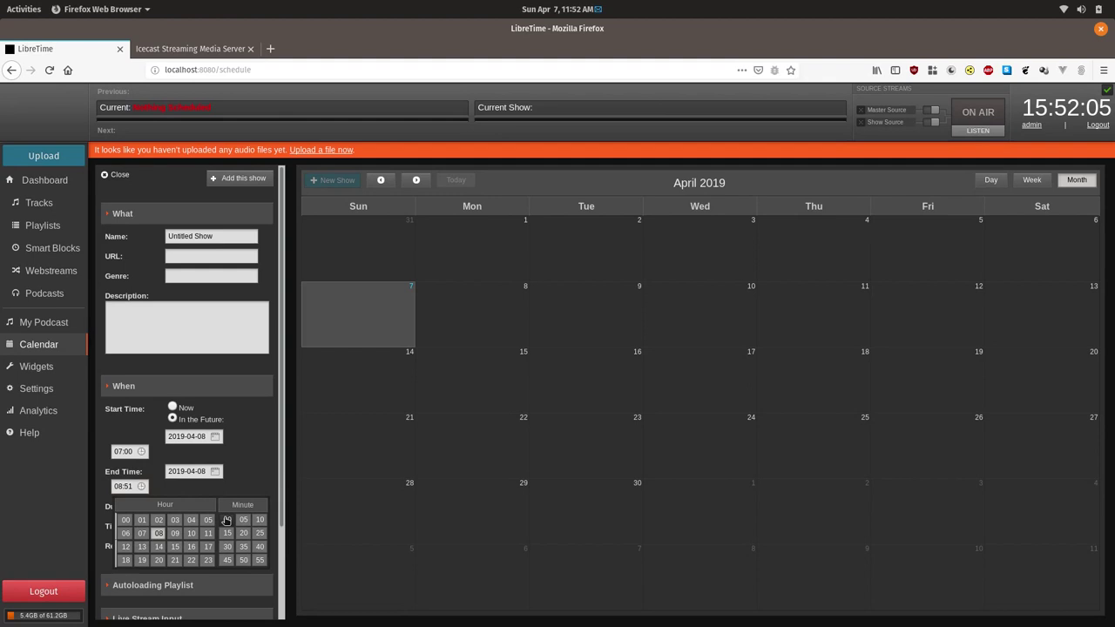
{"action": "left_click", "coordinate": [227, 520]}
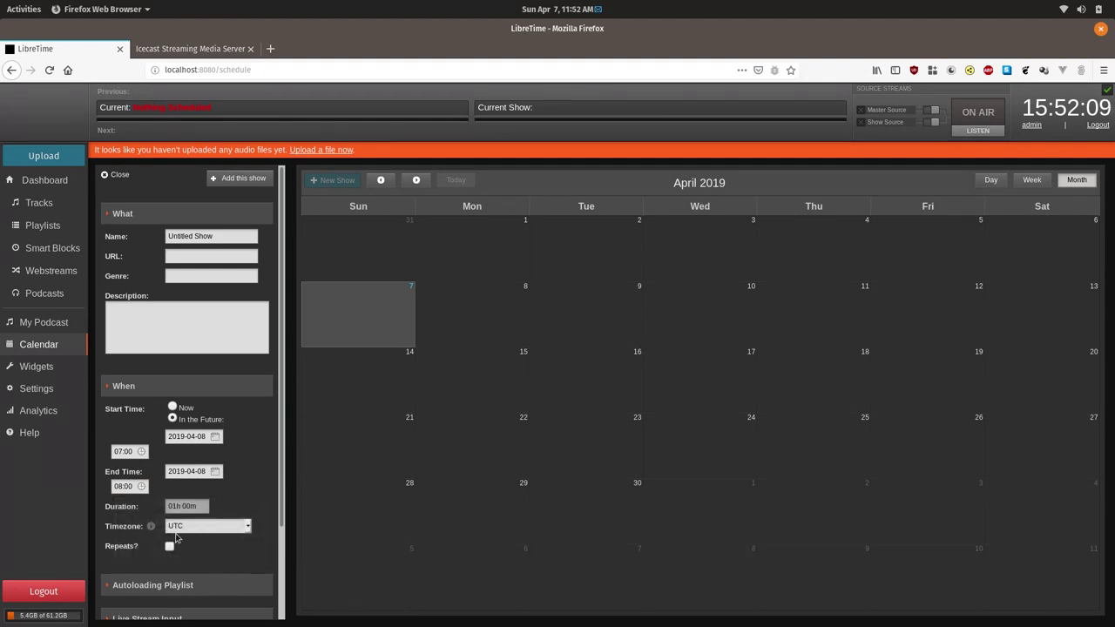
- Make the show repeat on all seven days, linked, with no end date
{"action": "left_click", "coordinate": [169, 546]}
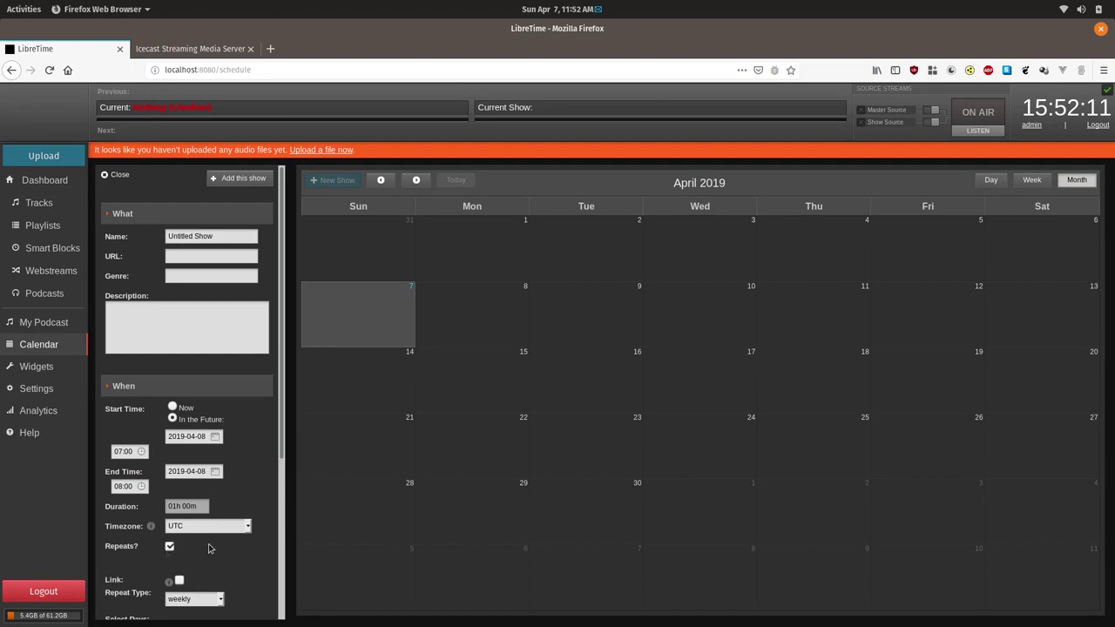
{"action": "scroll", "coordinate": [209, 548], "scroll_direction": "down", "scroll_amount": 3}
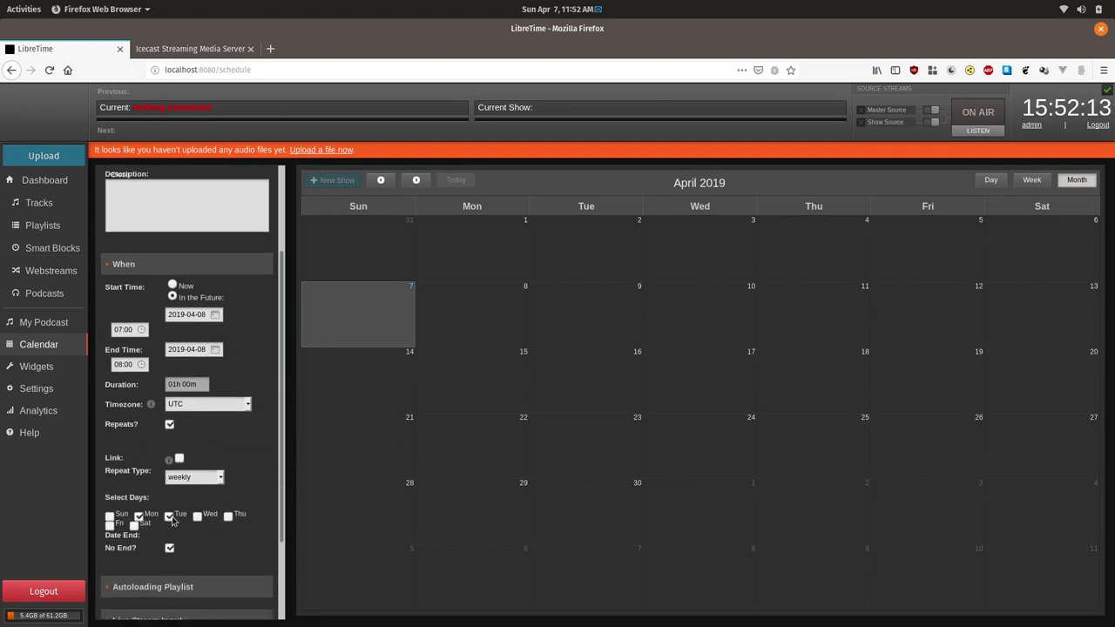
{"action": "left_click", "coordinate": [197, 517]}
{"action": "left_click", "coordinate": [227, 517]}
{"action": "left_click", "coordinate": [110, 516]}
{"action": "left_click", "coordinate": [134, 526]}
{"action": "left_click", "coordinate": [109, 526]}
{"action": "left_click", "coordinate": [179, 460]}
{"action": "scroll", "coordinate": [250, 515], "scroll_direction": "down", "scroll_amount": 3}
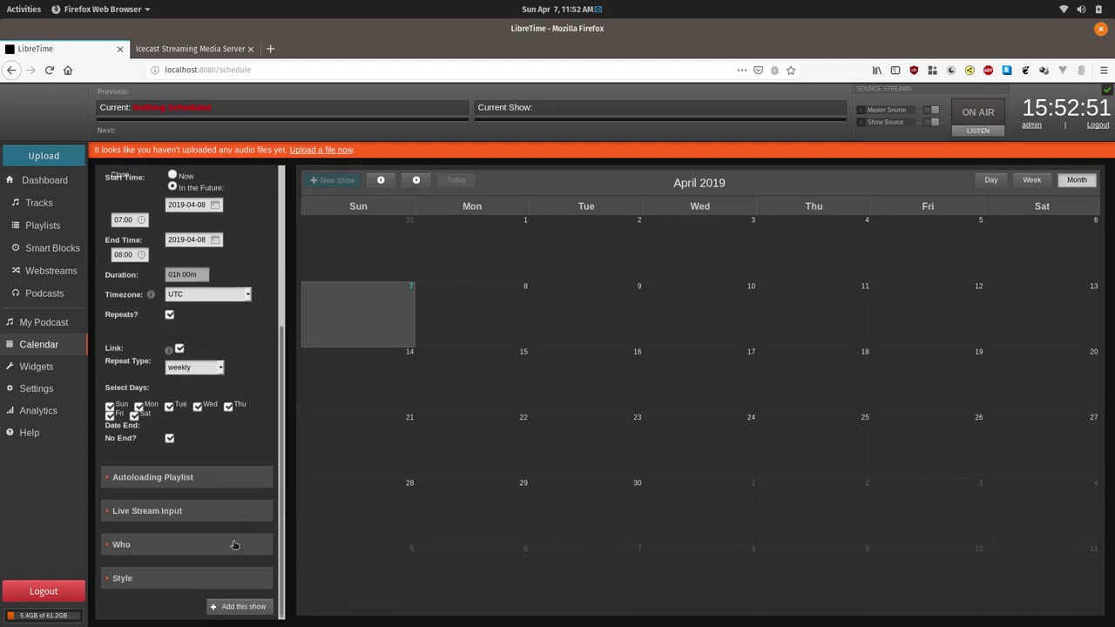
- Add the repeating show and schedule WCRS Webstream into the April 8 07:00–08:00 show
{"action": "left_click", "coordinate": [231, 604]}
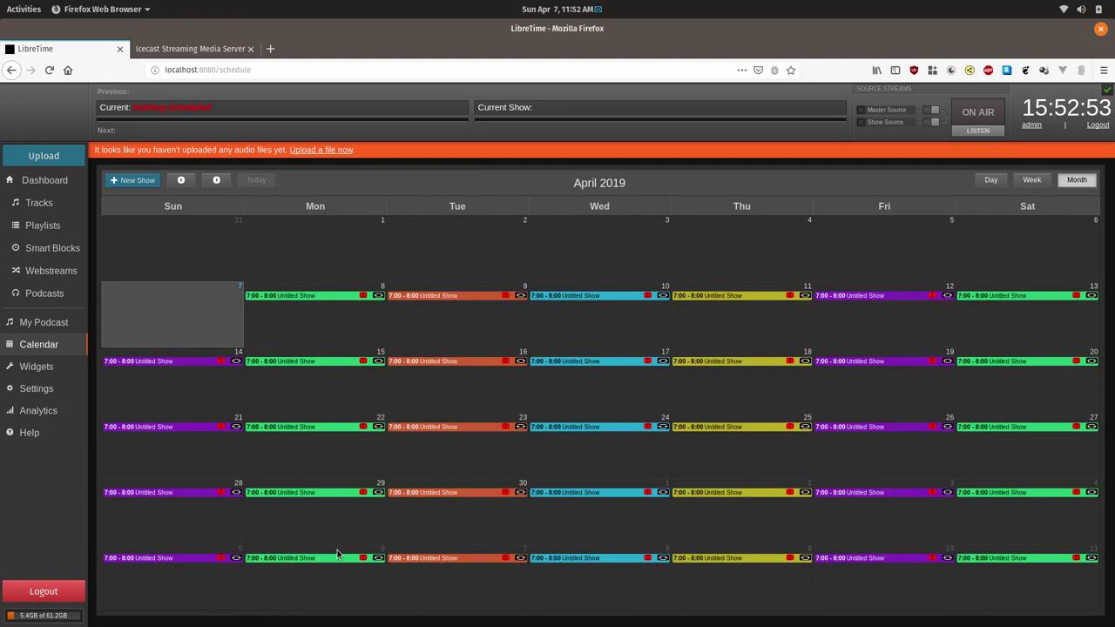
{"action": "left_click", "coordinate": [309, 297]}
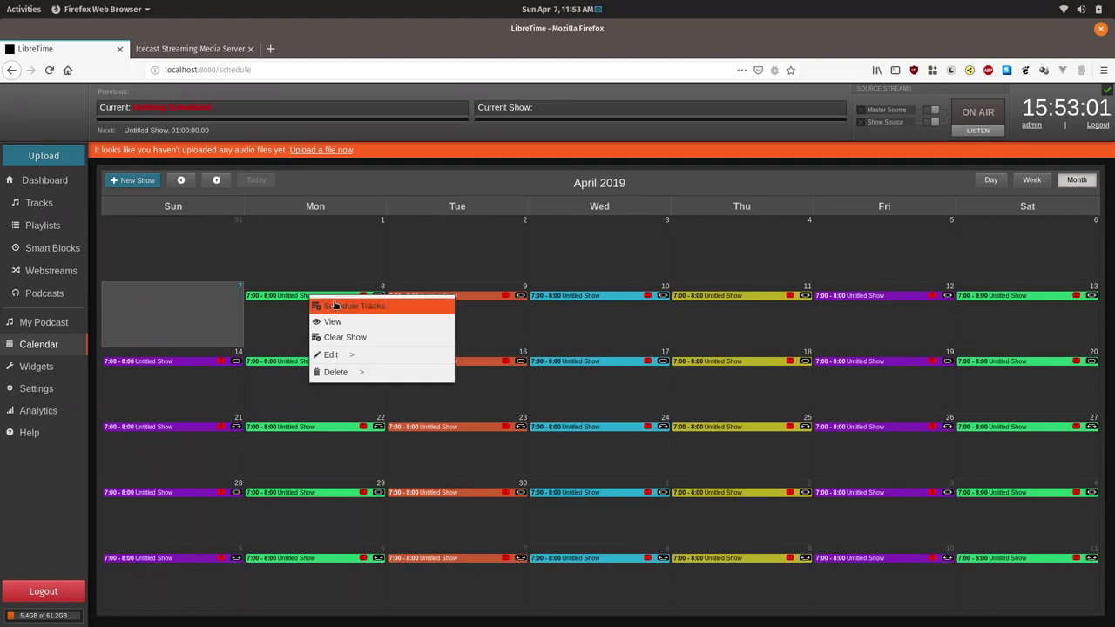
{"action": "left_click", "coordinate": [335, 305]}
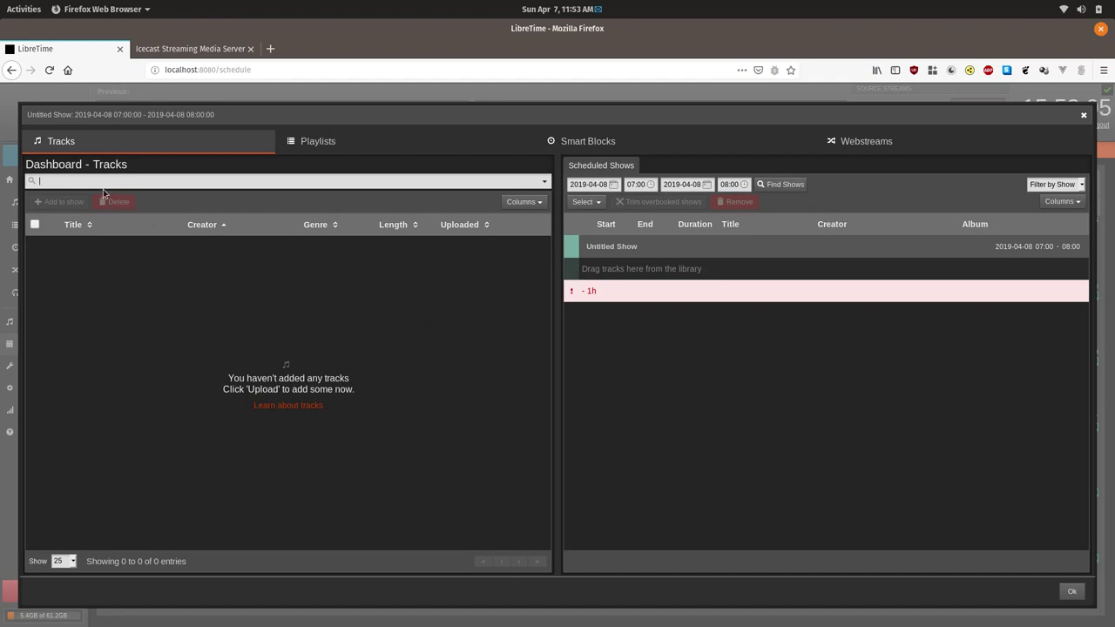
{"action": "left_click", "coordinate": [870, 141]}
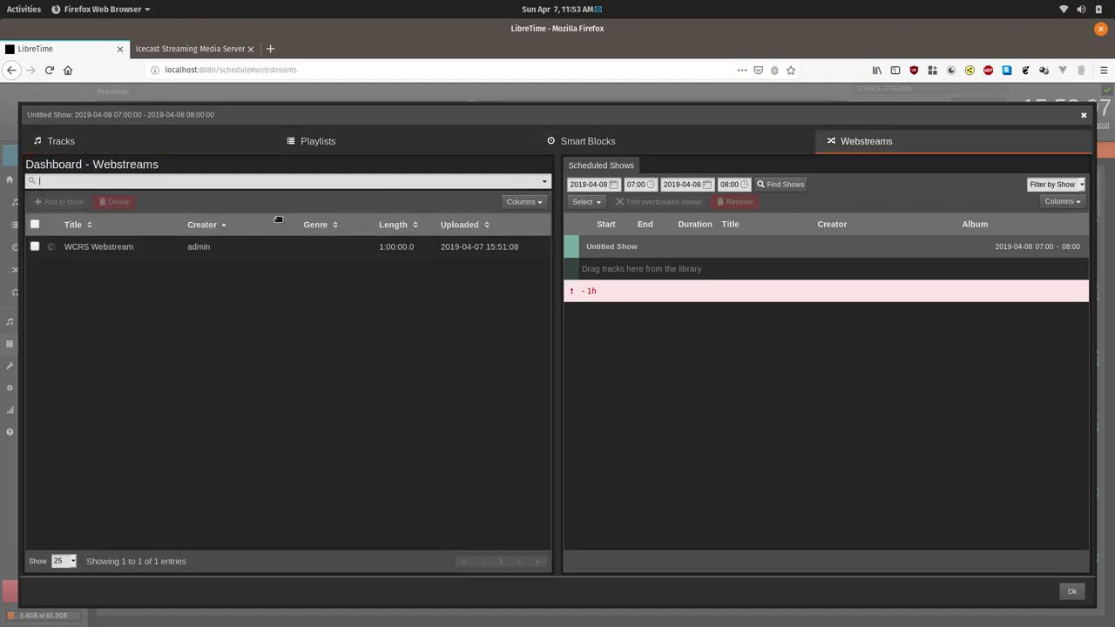
{"action": "left_click_drag", "start_coordinate": [155, 251], "coordinate": [712, 271]}
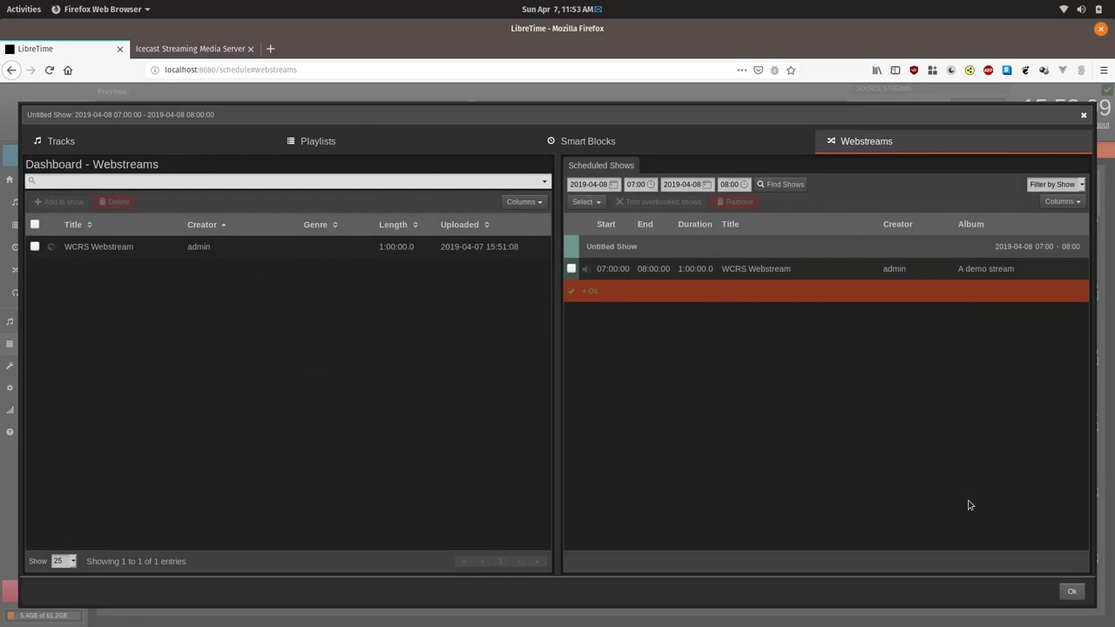
{"action": "left_click", "coordinate": [1071, 593]}
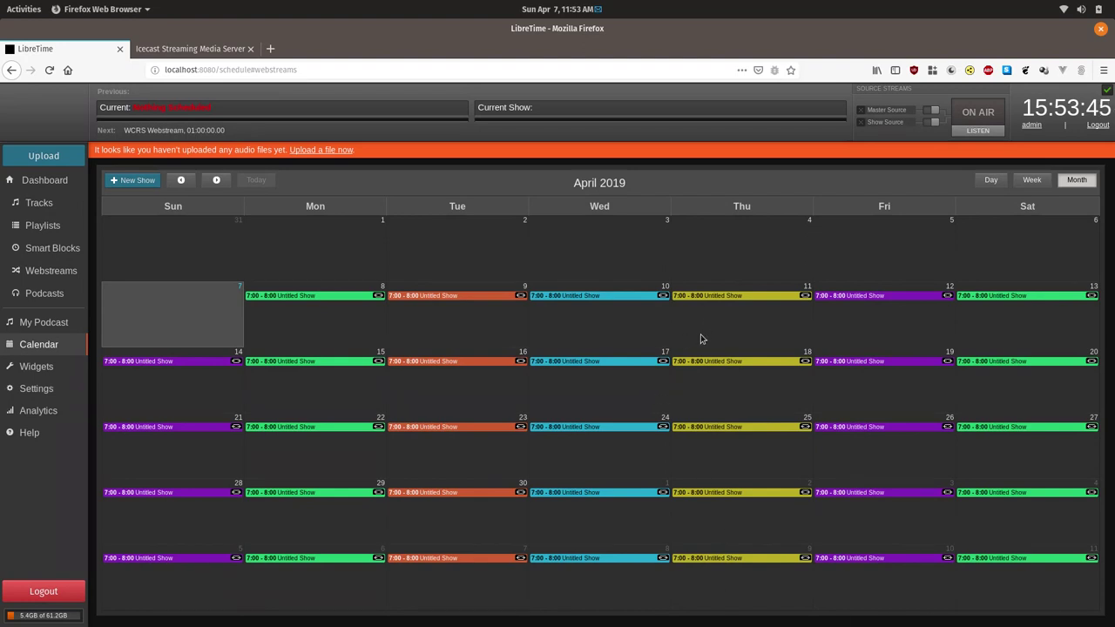
{"action": "left_click", "coordinate": [715, 297]}
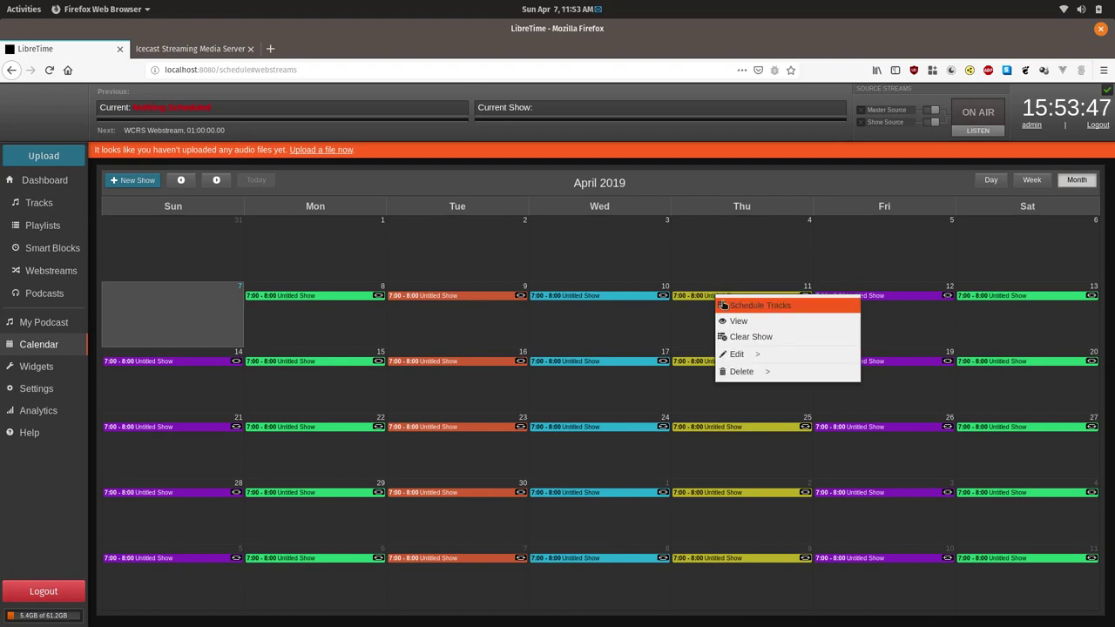
{"action": "left_click", "coordinate": [734, 319]}
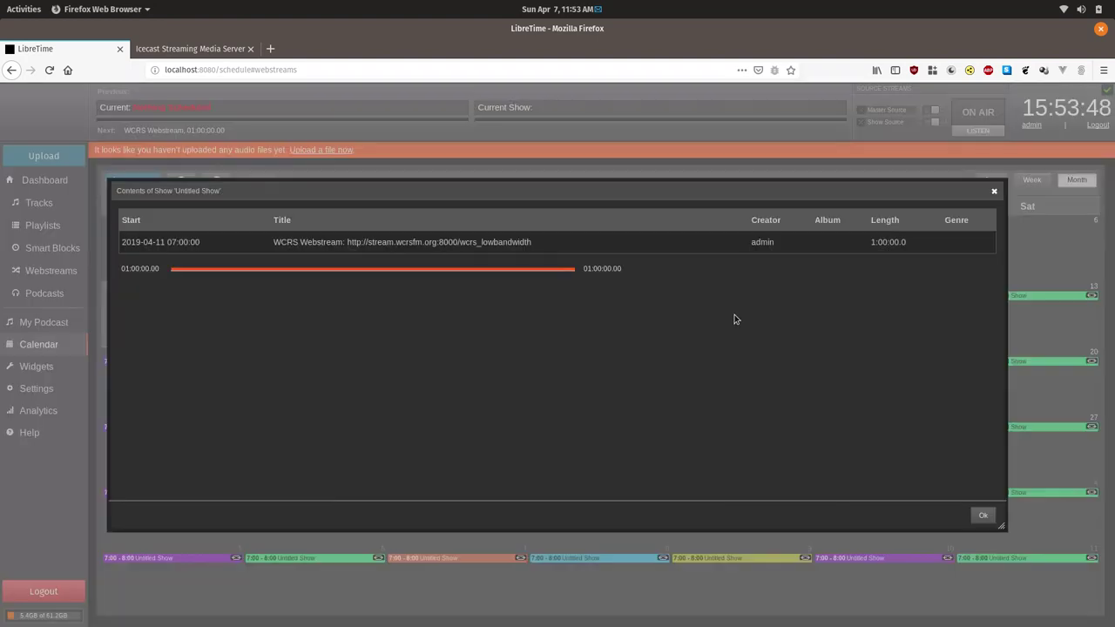
{"action": "left_click", "coordinate": [983, 515]}
{"action": "left_click", "coordinate": [614, 297]}
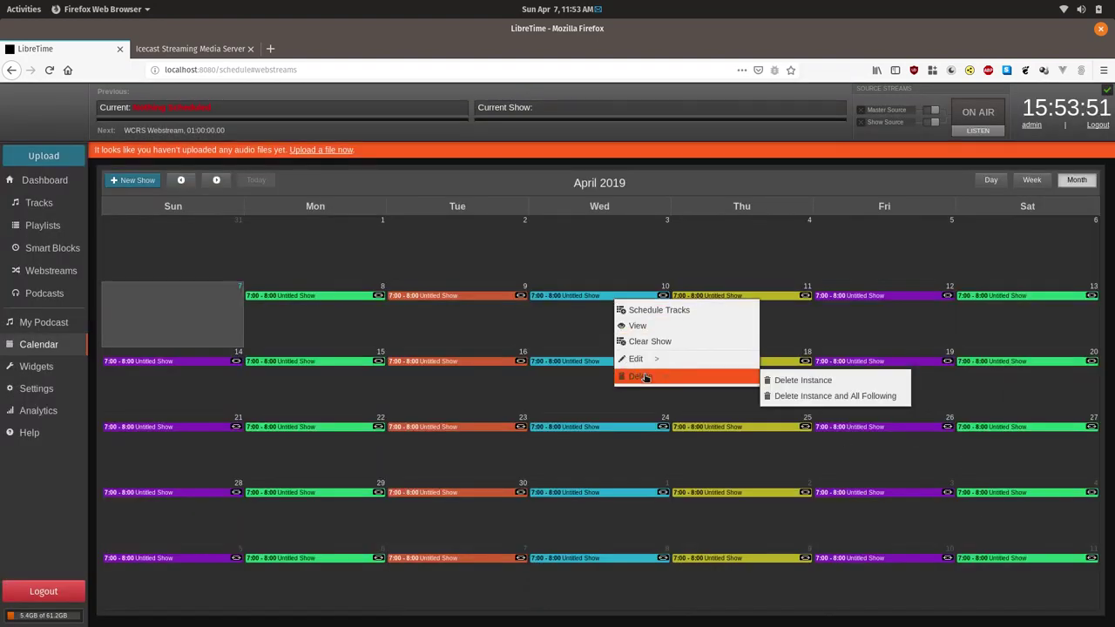
{"action": "left_click", "coordinate": [636, 321]}
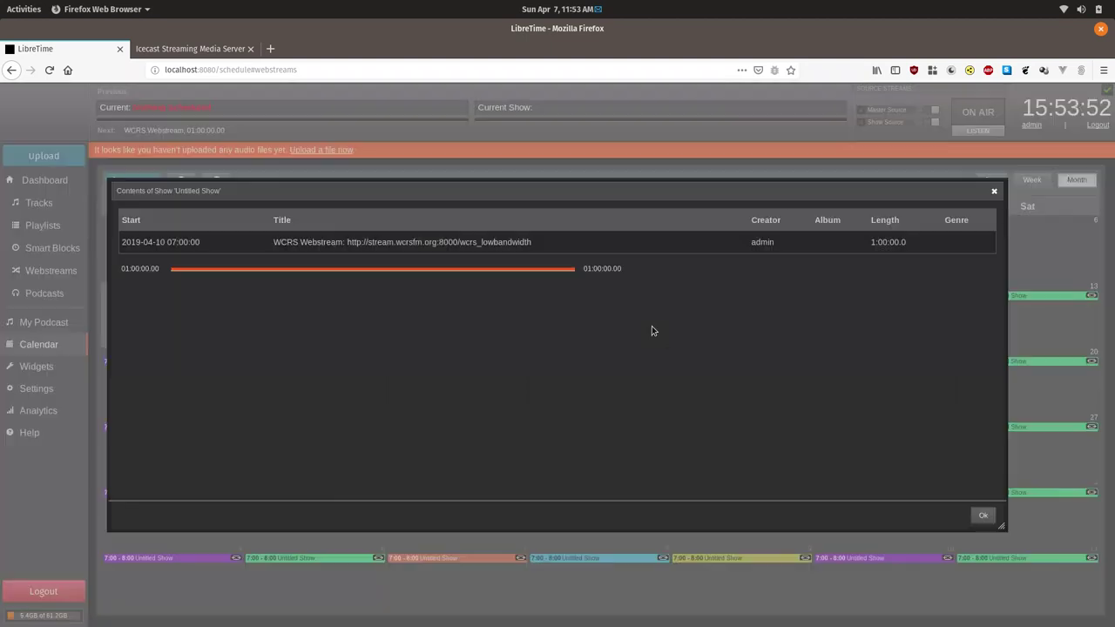
{"action": "left_click", "coordinate": [981, 515]}
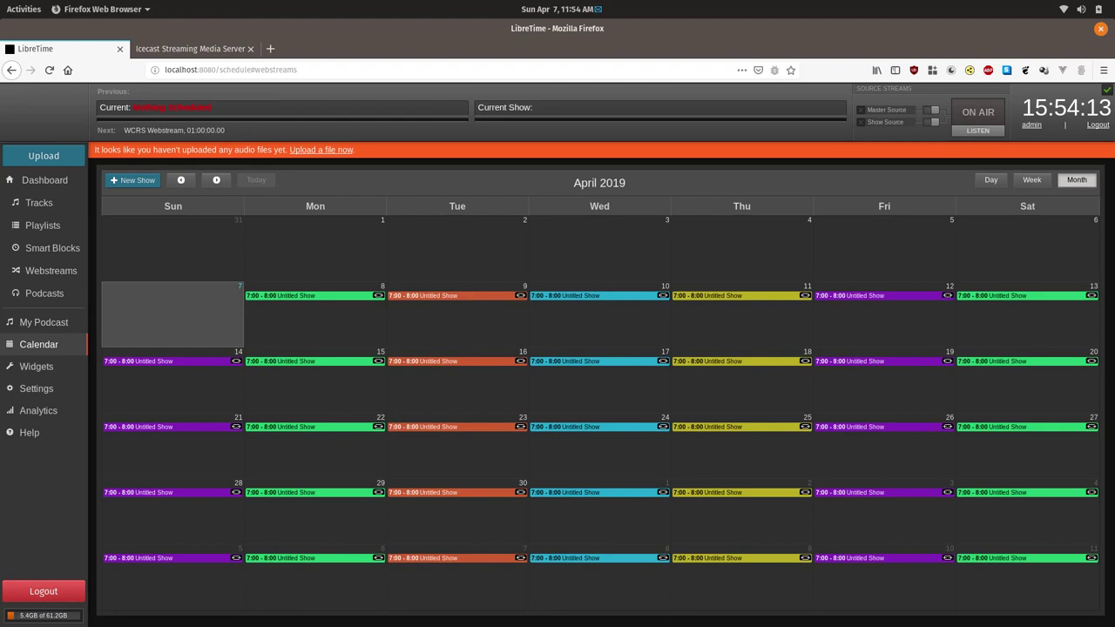
- Switch from the LibreTime calendar to the LibreOffice Writer window
{"action": "key", "text": "alt+Tab"}
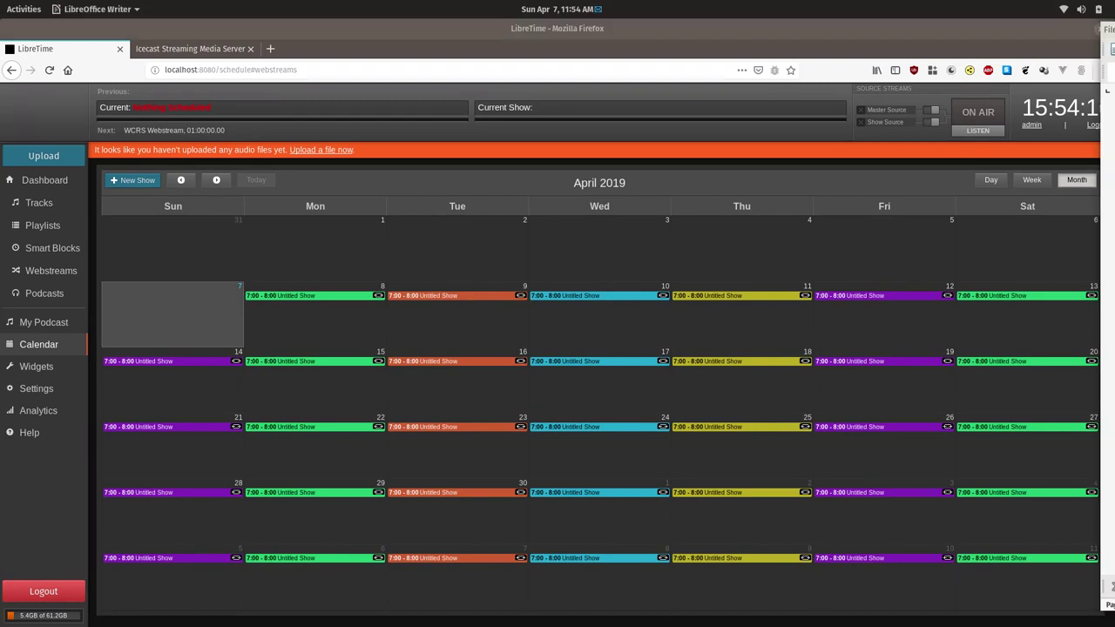